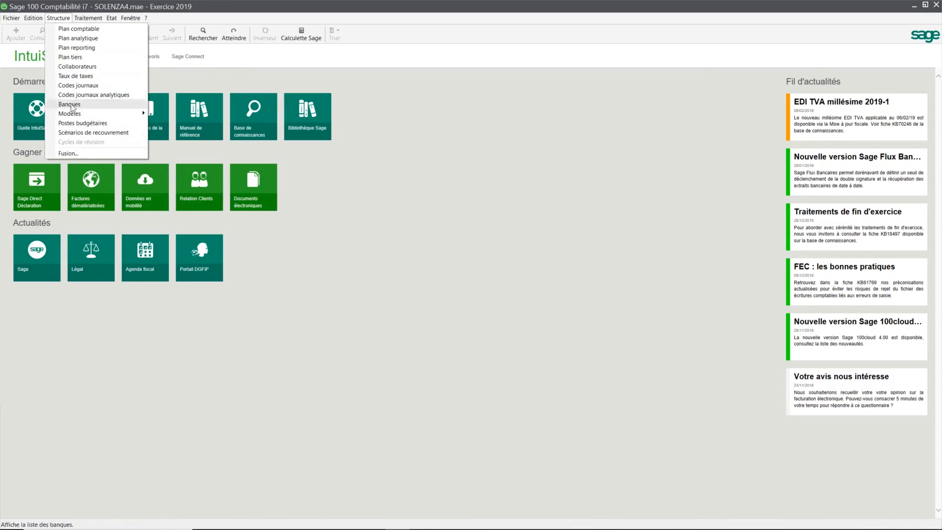
Step: Open the ORANGE entry template from the list of entry templates (Modèles de saisie) and maximize its window
mouse_move(138, 113)
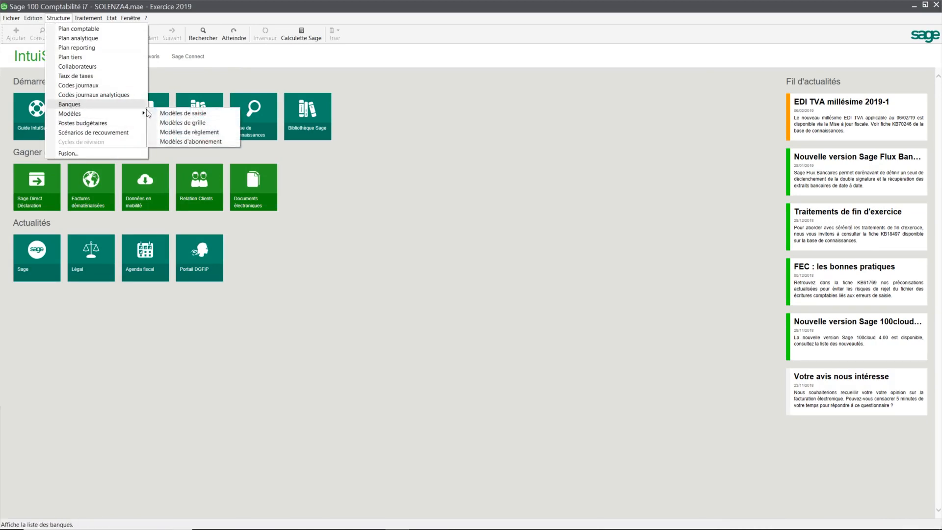
left_click(213, 114)
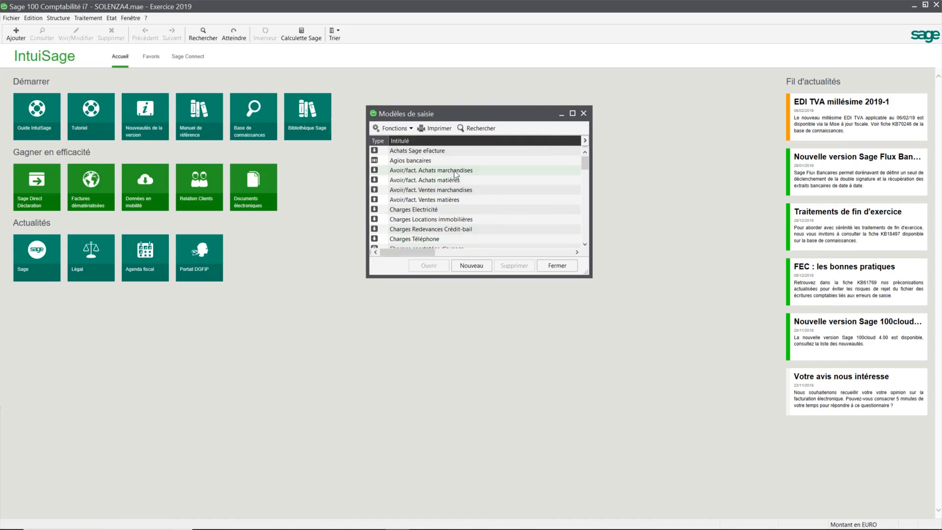
scroll(456, 172, "down", 1)
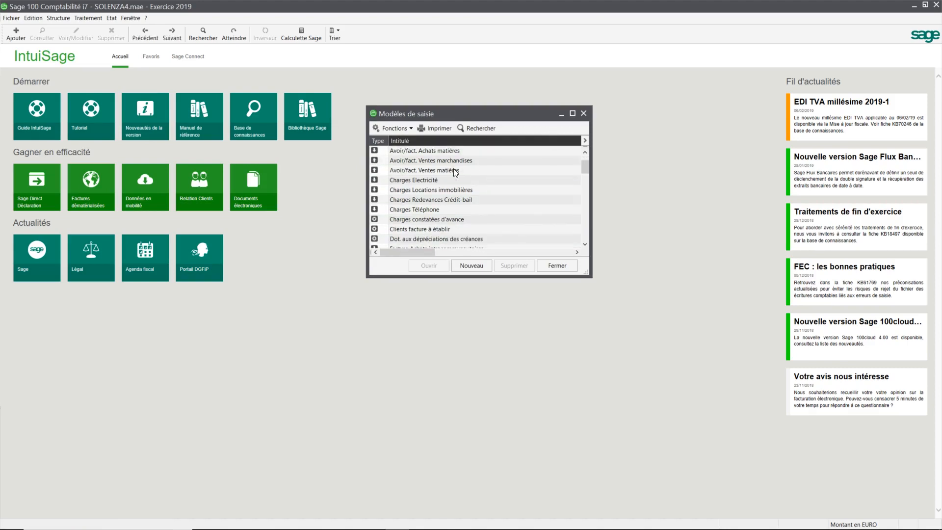
scroll(435, 191, "down", 4)
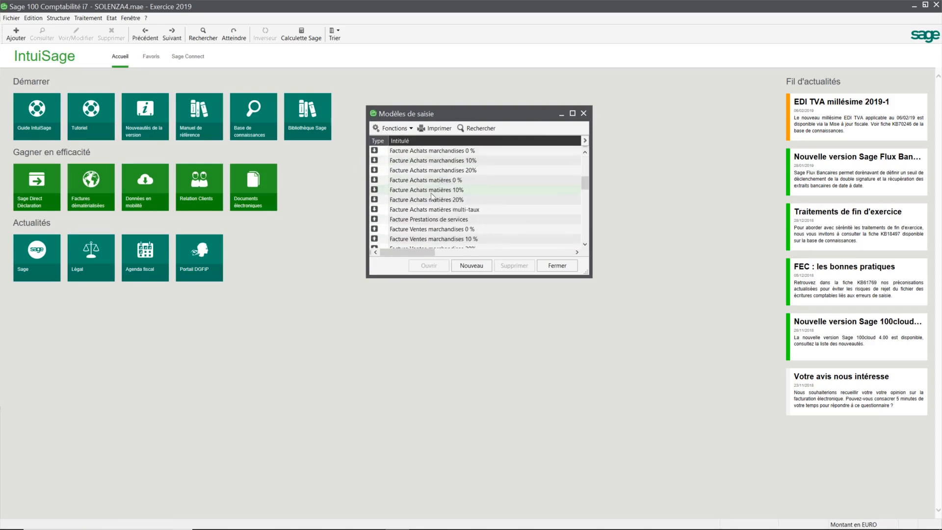
scroll(431, 195, "down", 6)
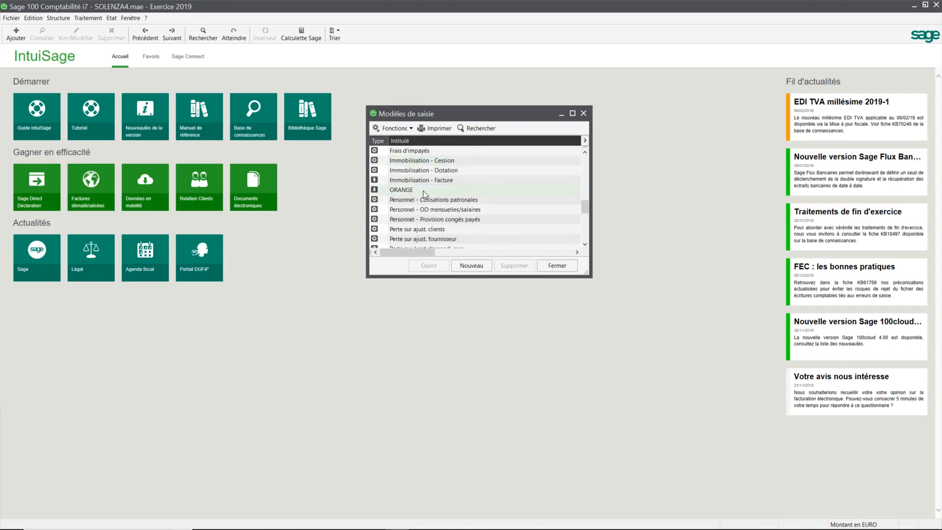
left_click(423, 191)
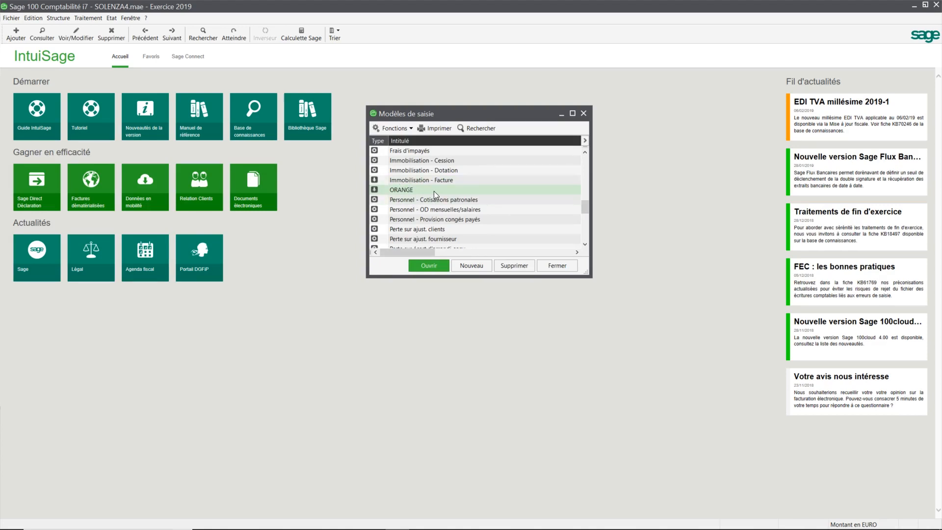
left_click(433, 265)
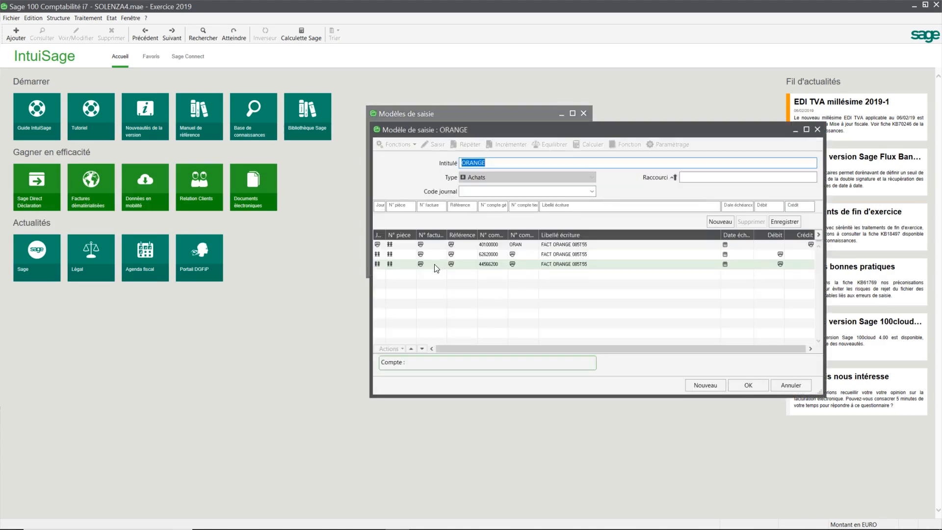
left_click(808, 130)
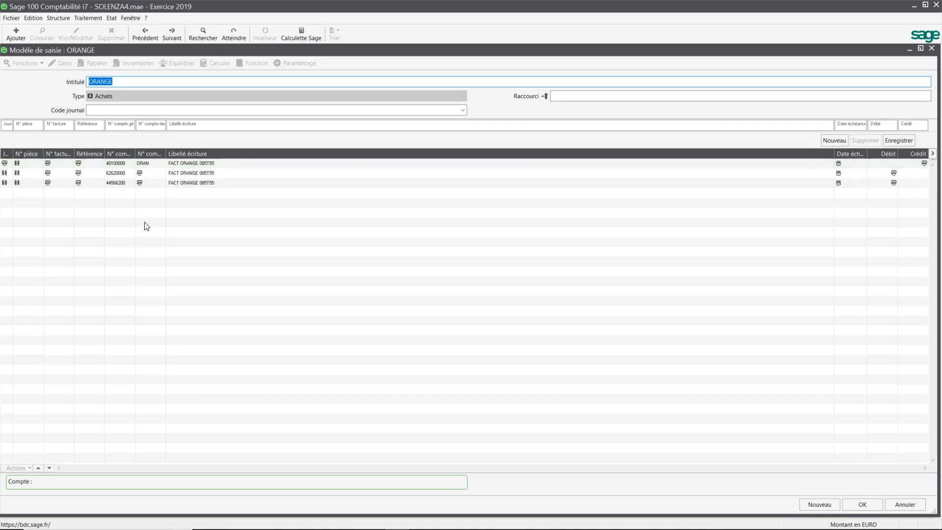
Step: On the supplier line, clear the credit amount and set it to manual entry (Saisir)
left_click(155, 165)
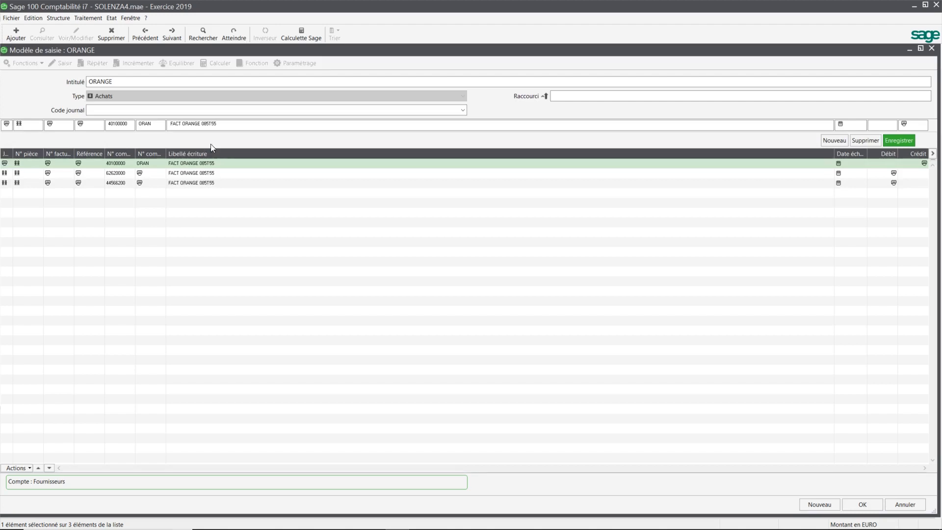
left_click(634, 126)
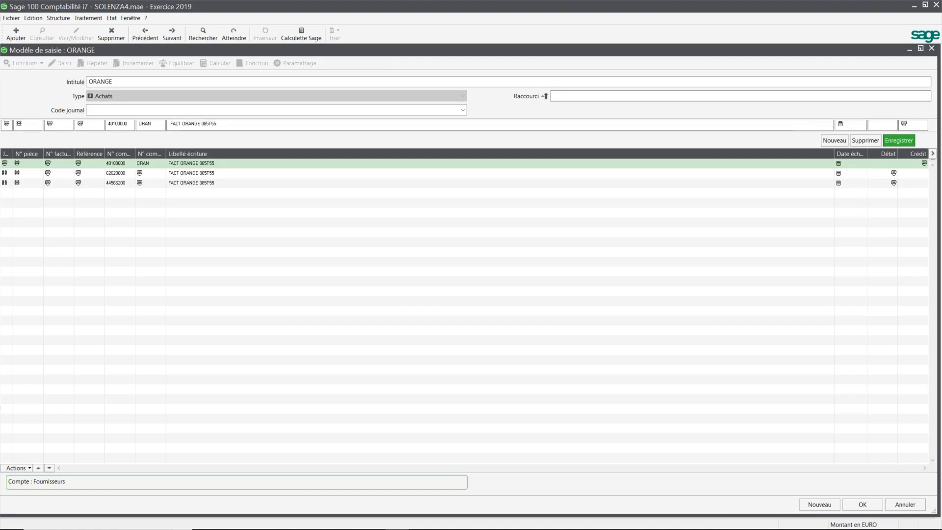
left_click(921, 125)
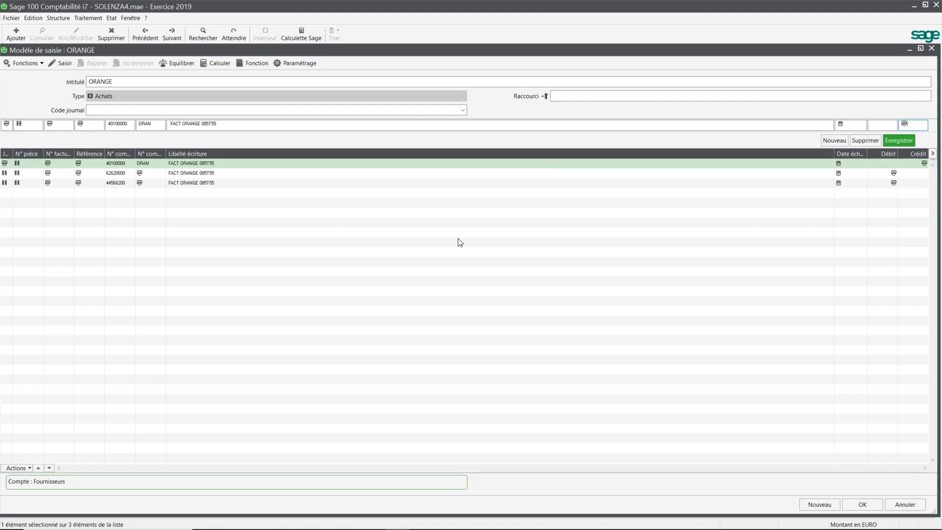
left_click(64, 63)
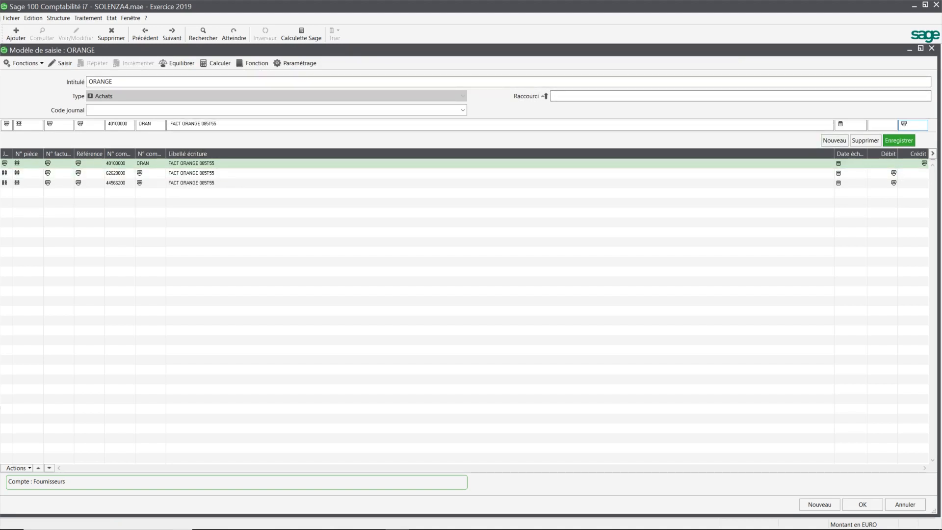
key("BackSpace")
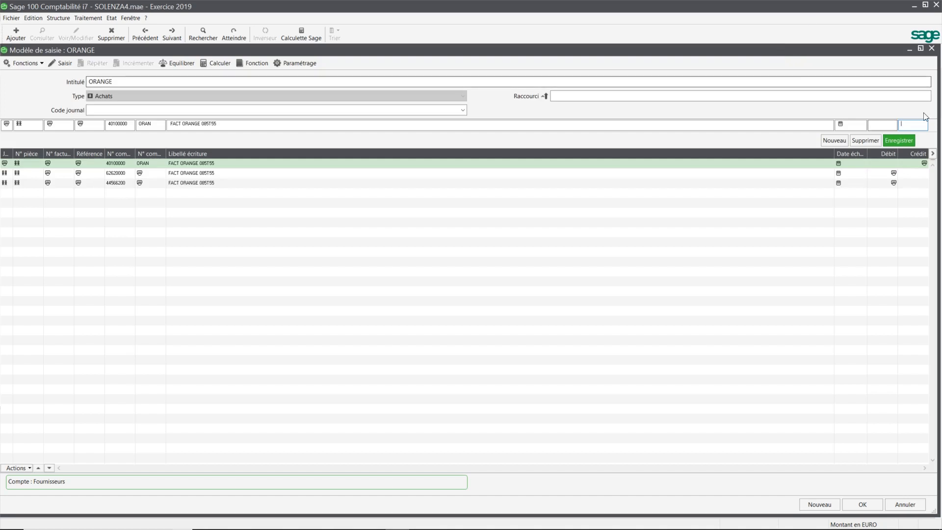
left_click(63, 64)
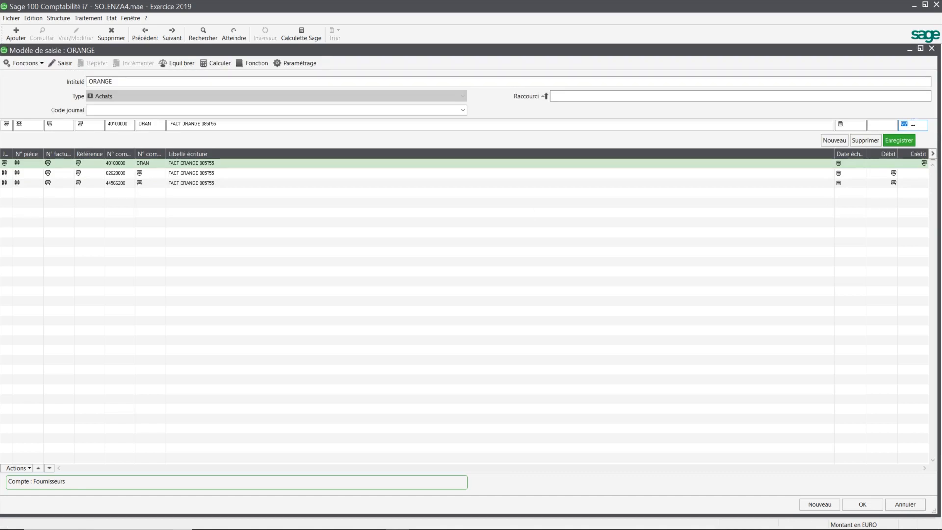
Step: Shorten the supplier line's entry label to "FACT ORANGE" and save the line
left_click(273, 123)
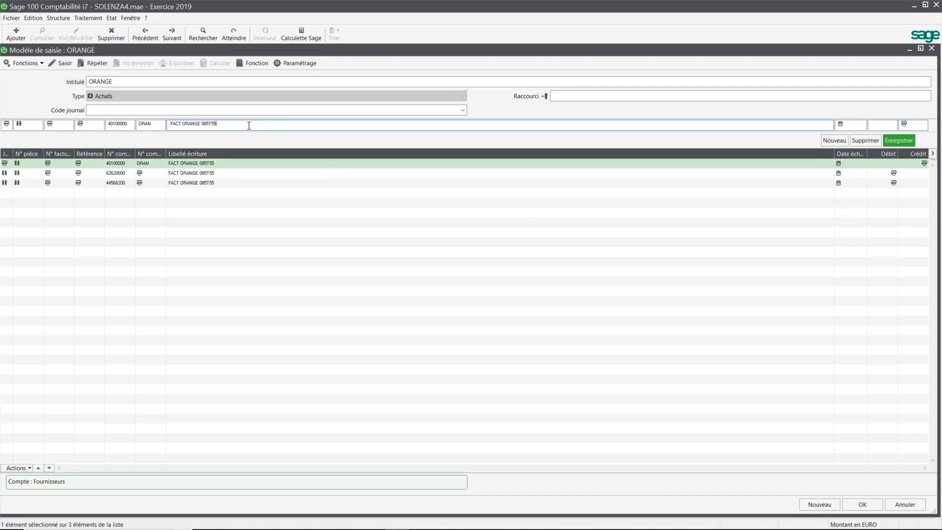
key("BackSpace")
key("BackSpace")
key("BackSpace")
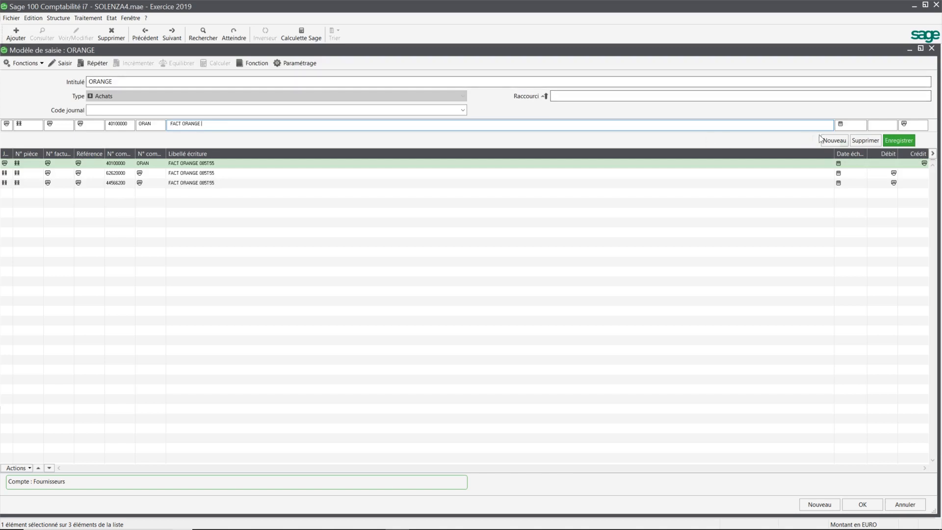
left_click(897, 141)
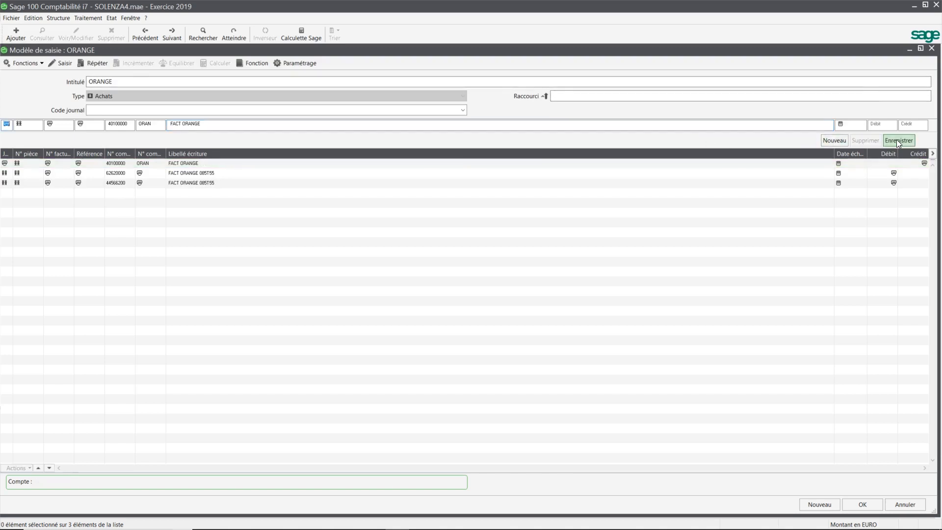
Step: Try to set the telephone line's invoice number and reference to Répéter instead of manual entry
left_click(115, 170)
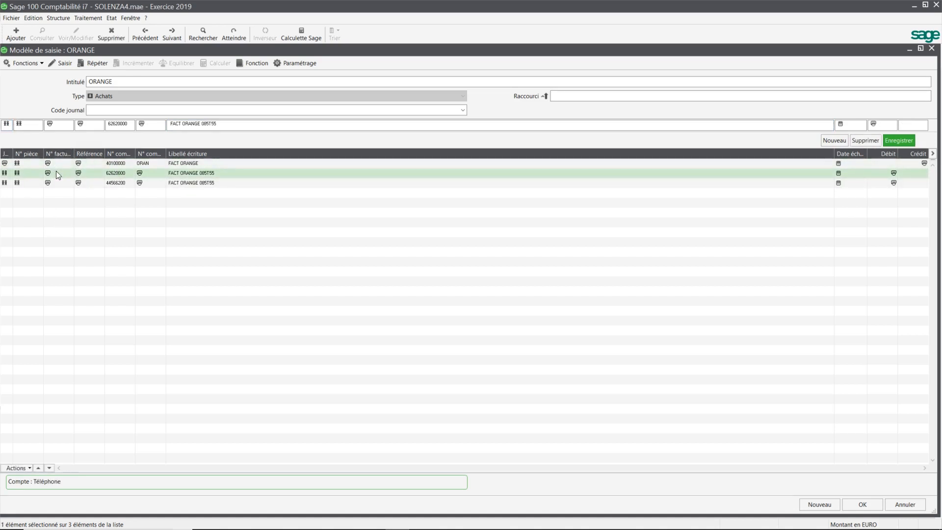
left_click(51, 125)
key("BackSpace")
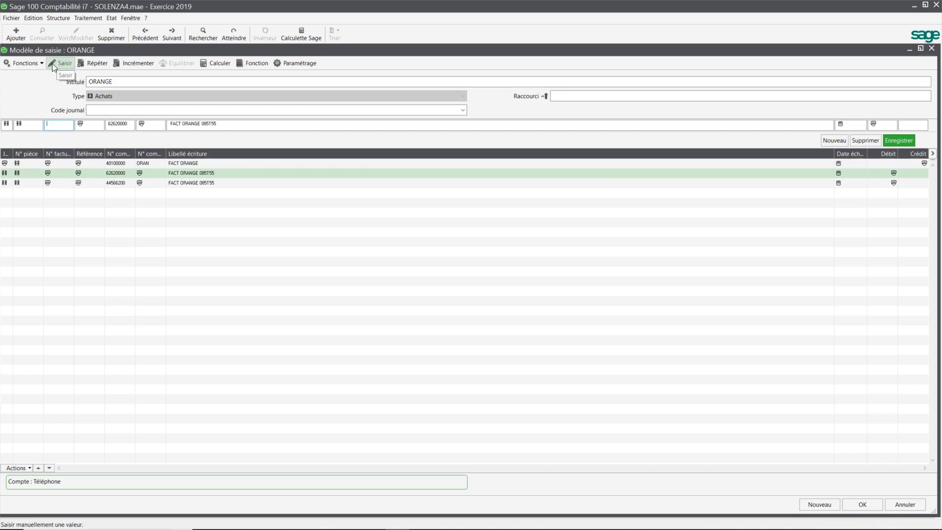
left_click(84, 61)
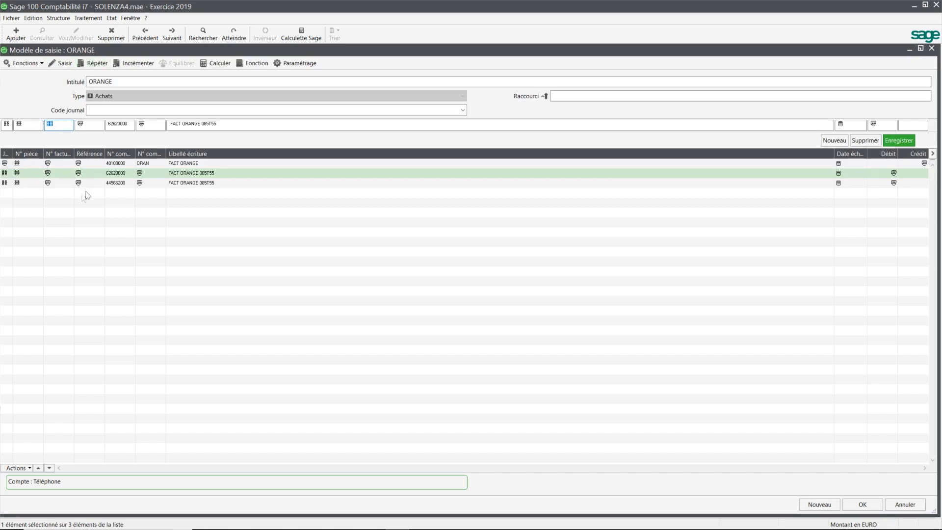
left_click(91, 126)
key("BackSpace")
left_click(95, 64)
Step: Replace the telephone line's entry label text with the Répéter function
left_click(200, 127)
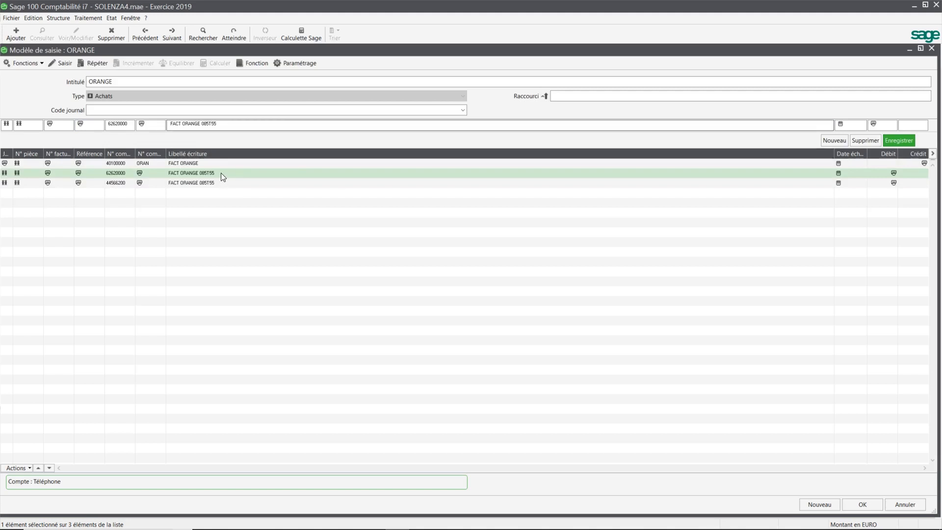
left_click_drag(229, 123, 164, 123)
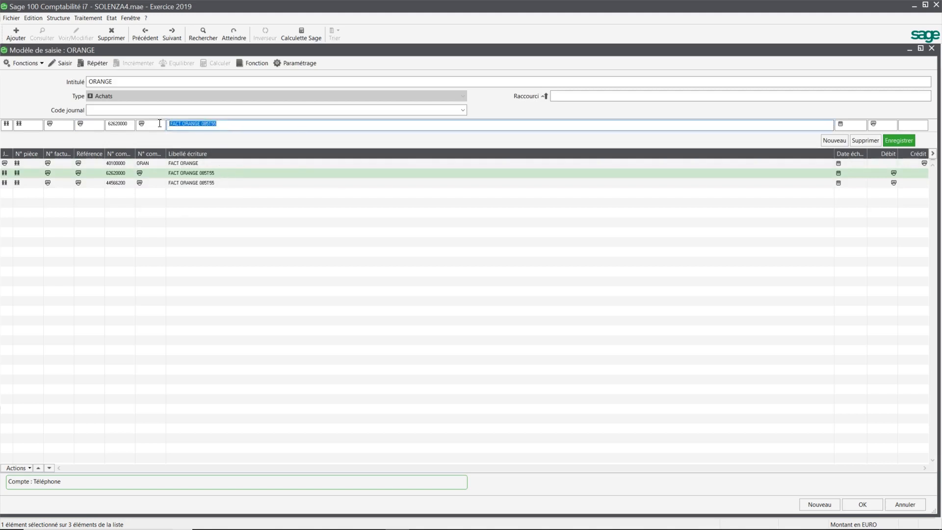
key("Delete")
Step: Replace the telephone line's debit value with the Credit (Montant crédit) function
left_click(882, 124)
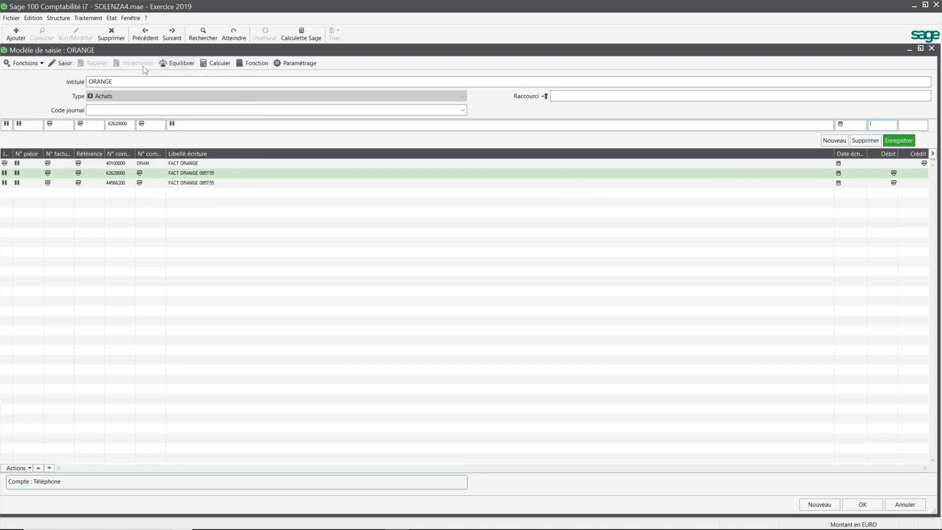
left_click(257, 63)
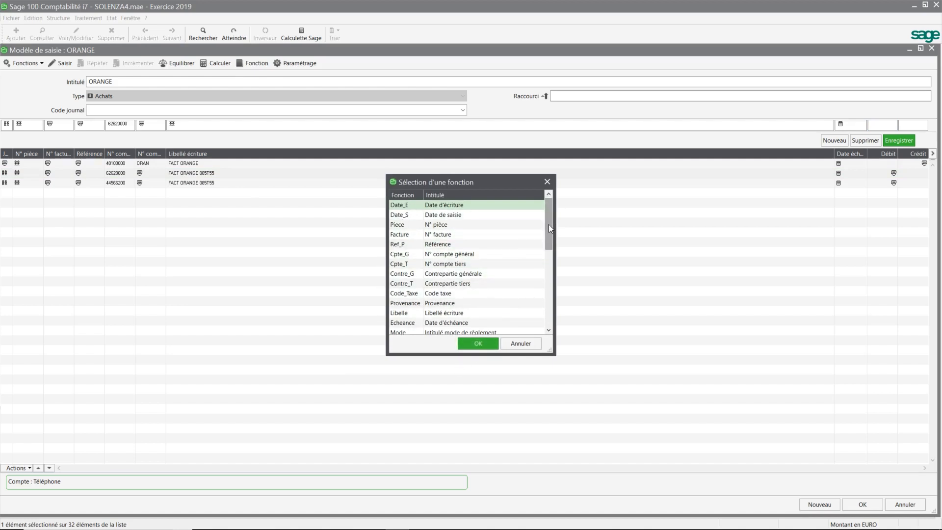
left_click_drag(548, 225, 548, 228)
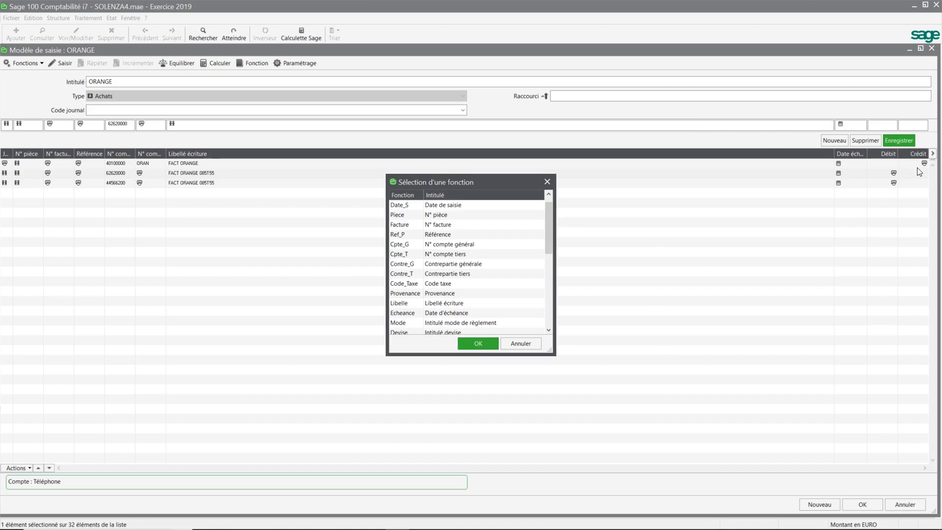
scroll(500, 263, "down", 2)
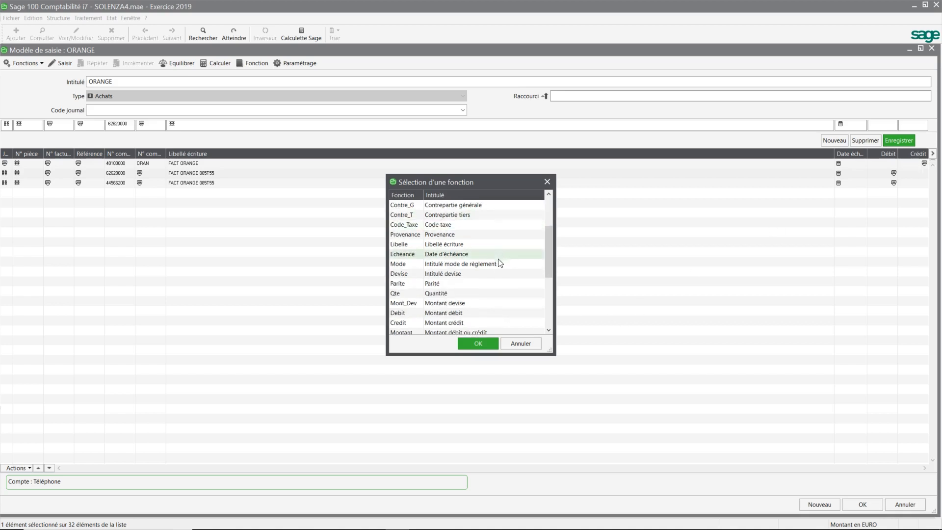
scroll(500, 263, "down", 1)
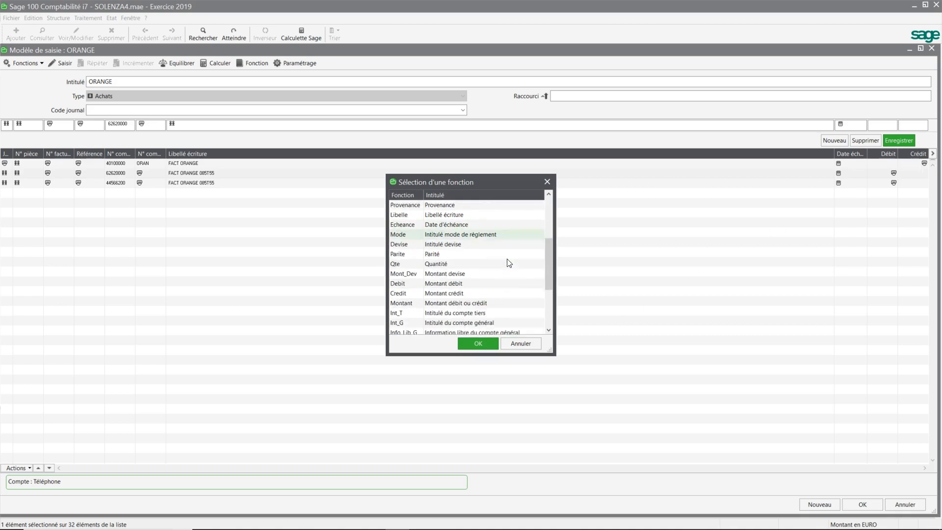
left_click(420, 292)
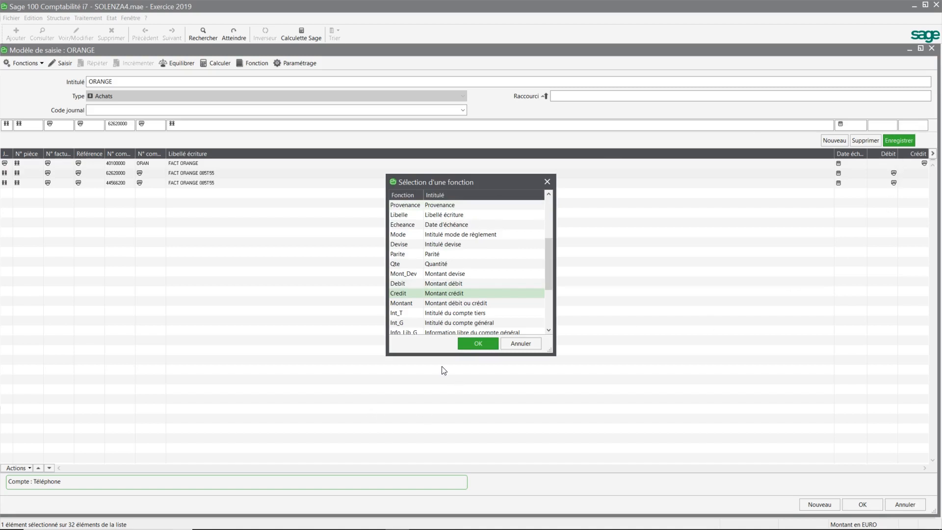
left_click(478, 343)
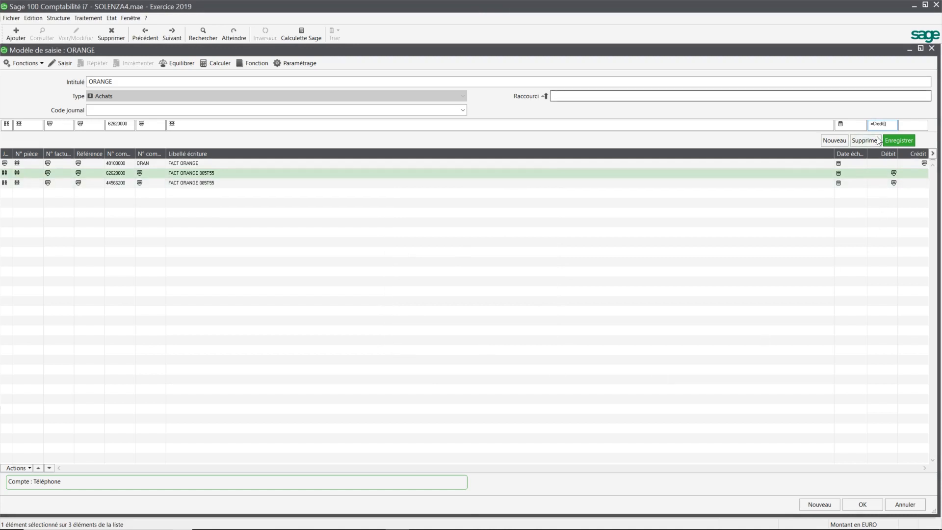
Step: Complete the telephone line's debit formula as =Credit(1)/1.2 and save the line
left_click(899, 141)
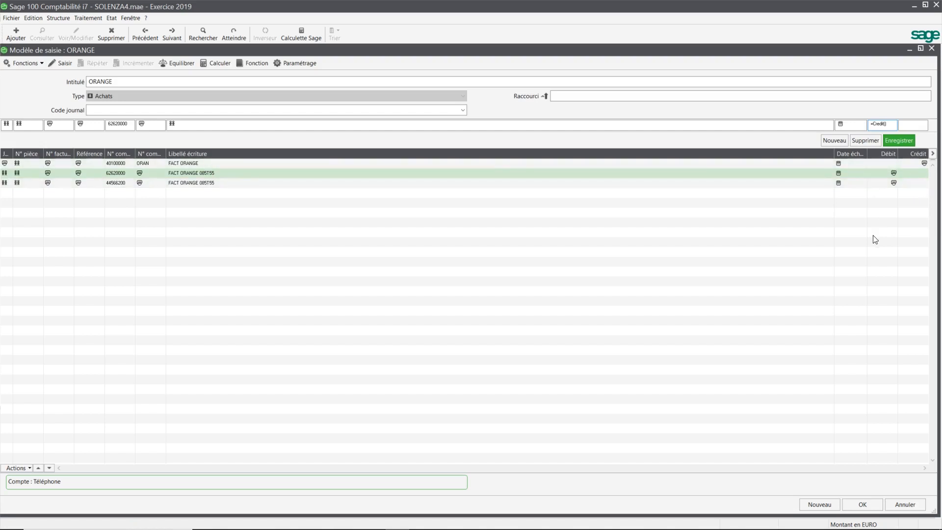
type("1")
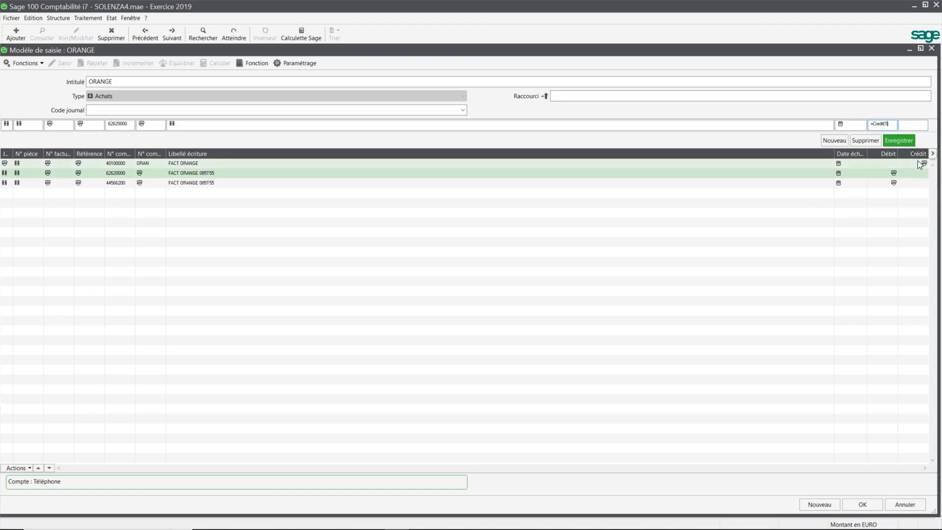
left_click(904, 141)
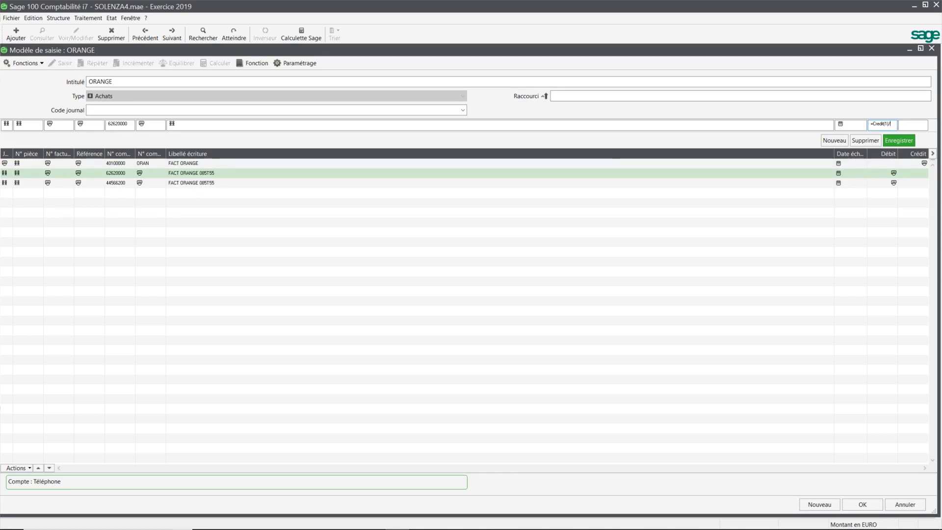
type(".2")
left_click(890, 142)
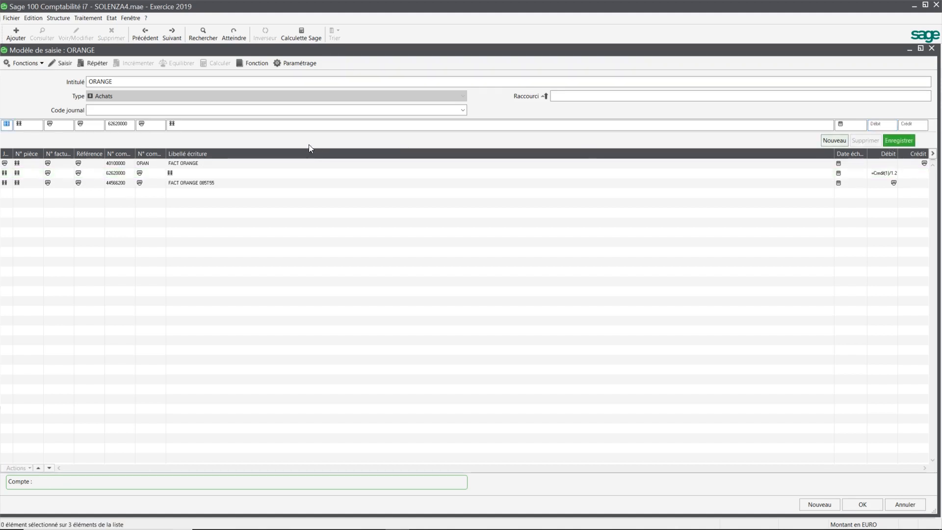
Step: Set the deductible VAT line's invoice number and reference to the Répéter function
left_click(65, 183)
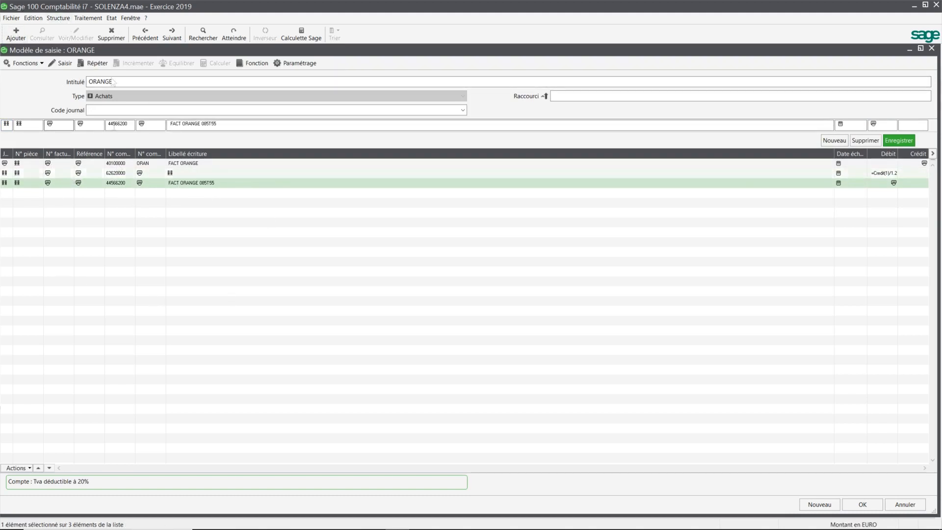
left_click(63, 124)
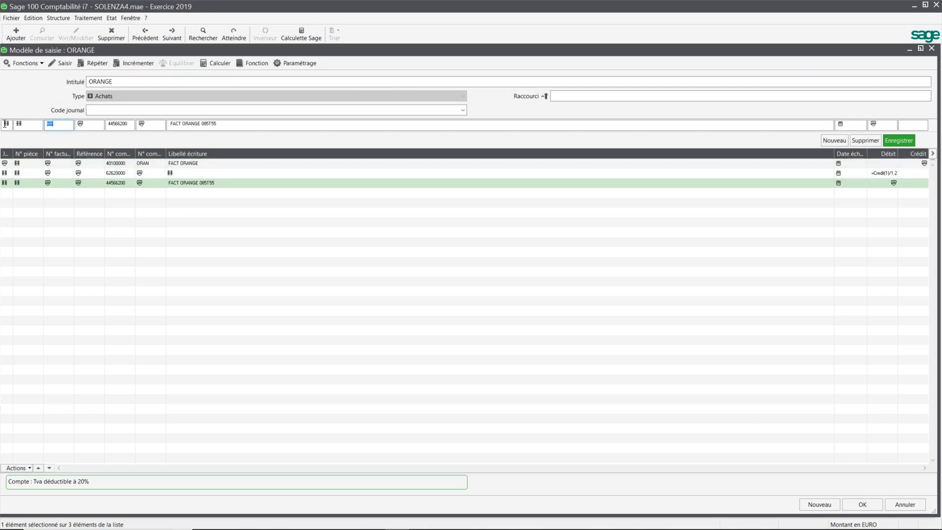
left_click(96, 63)
left_click(92, 63)
Step: Replace the deductible VAT line's entry label text with the Répéter function
key("Tab")
key("Tab")
key("Tab")
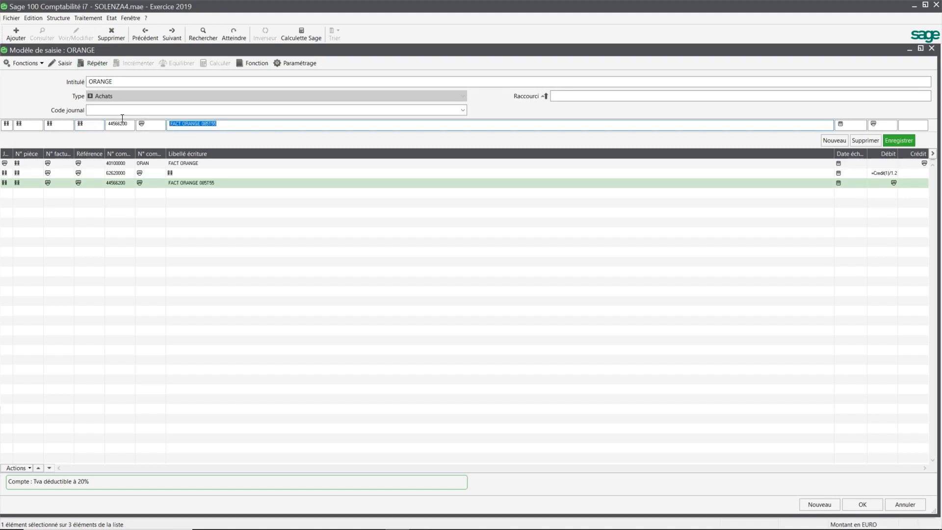
left_click(91, 64)
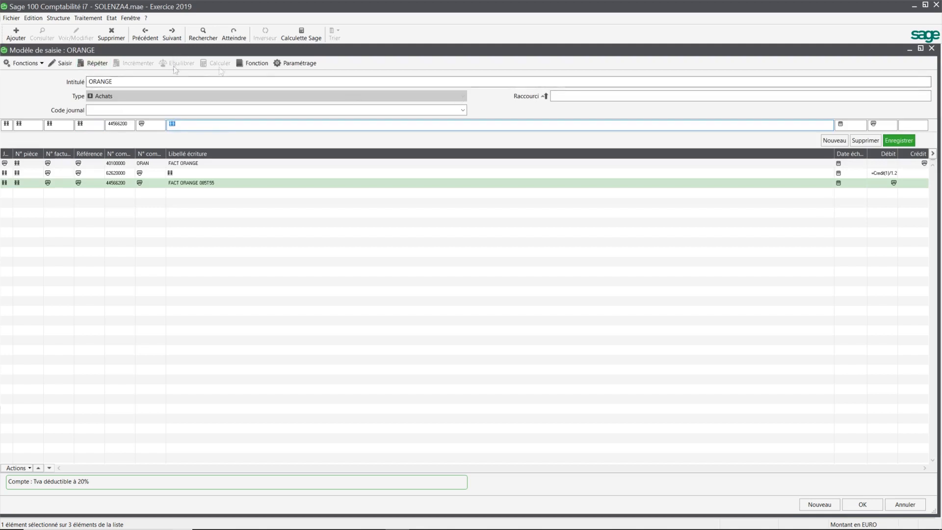
Step: Replace the VAT line's manual debit entry with the Équilibrer function and save the line
left_click(883, 125)
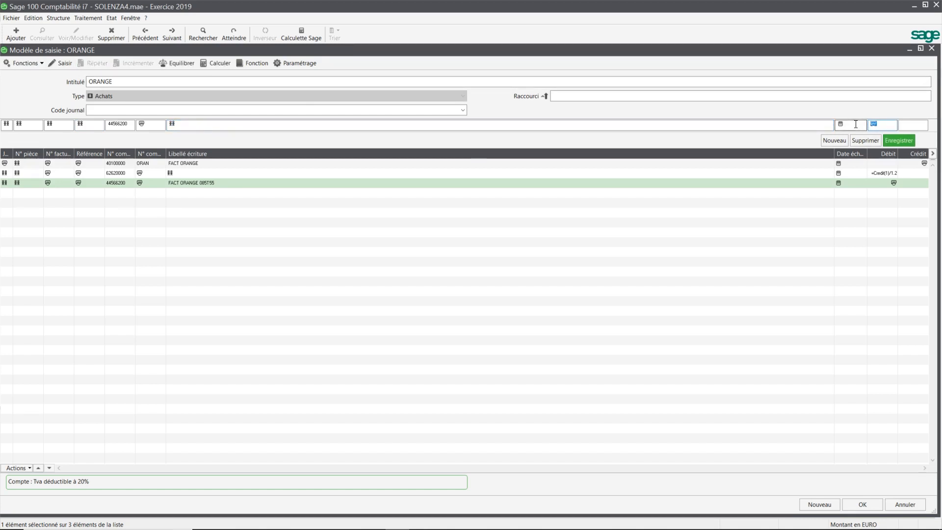
key("Delete")
left_click(176, 64)
left_click(900, 141)
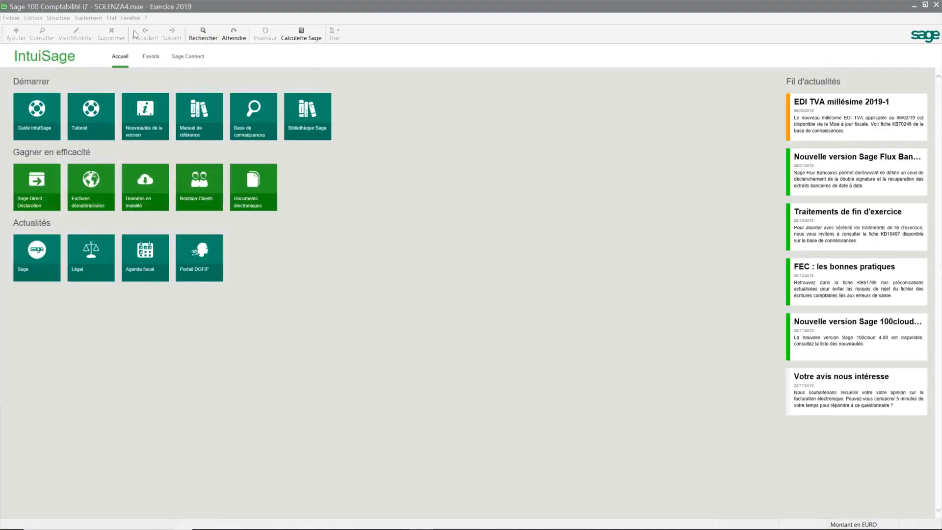
Step: Open the ACH purchases journal for févr. 19 for entering accounting entries
left_click(87, 18)
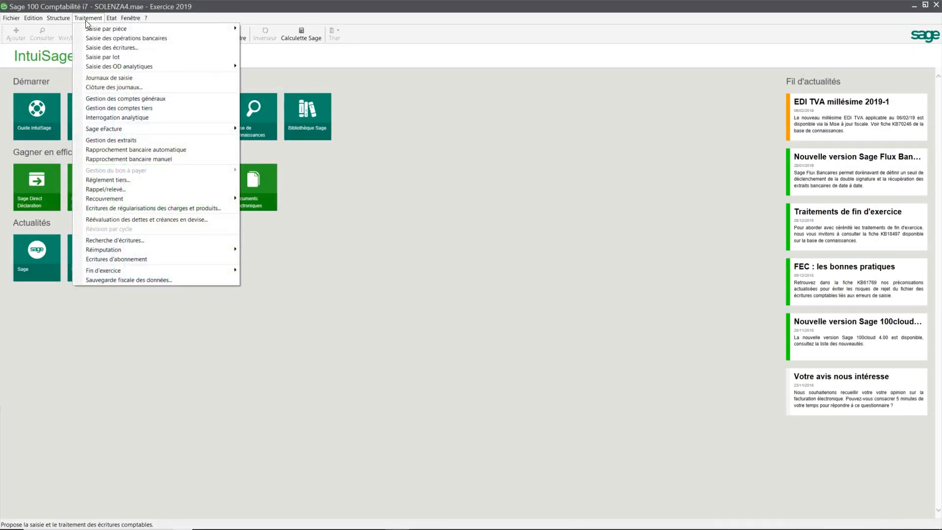
left_click(96, 47)
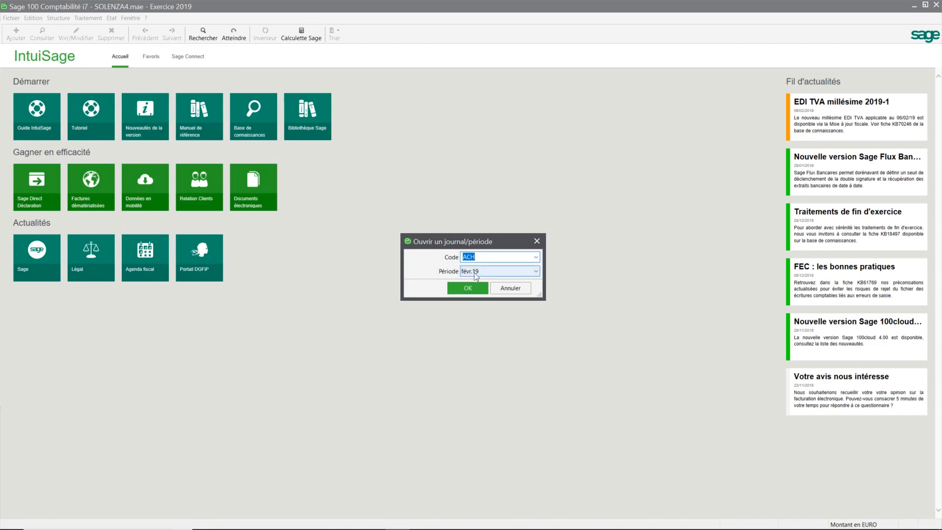
left_click(479, 288)
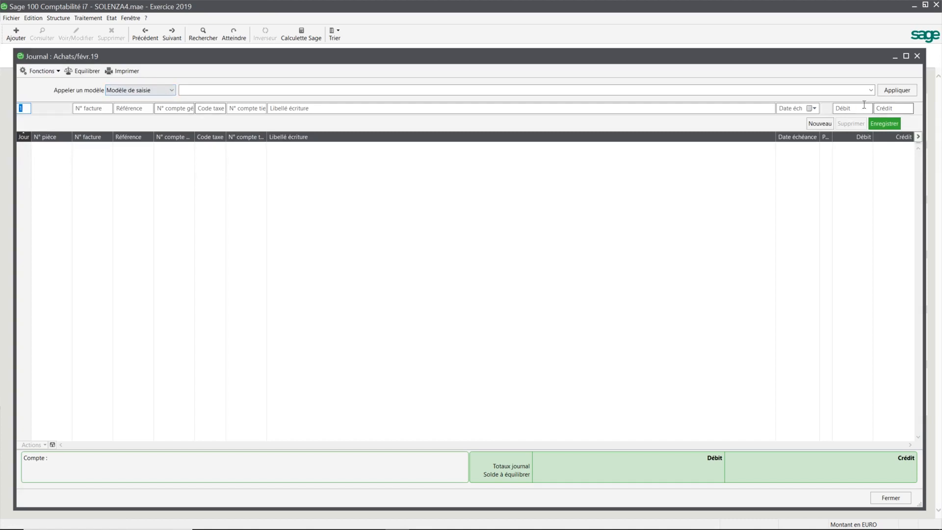
Step: Apply the ORANGE entry template to the purchases journal
left_click(872, 92)
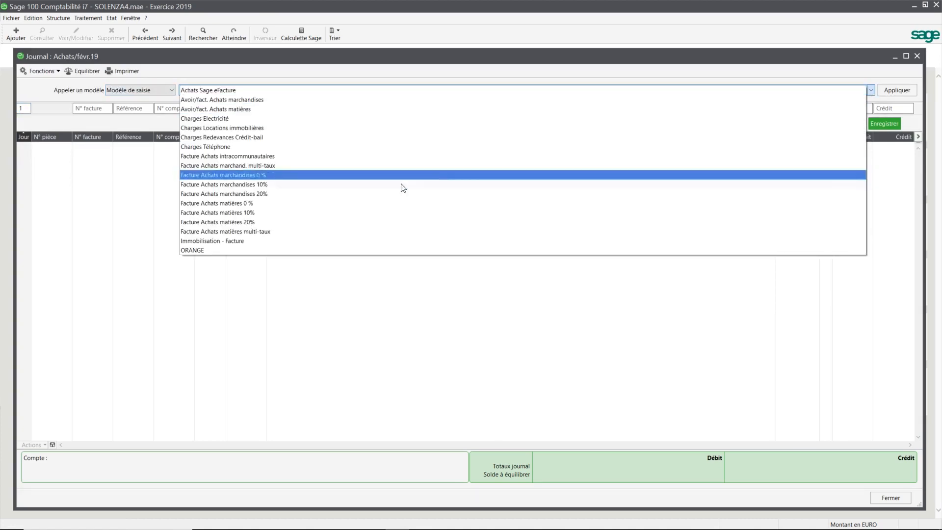
left_click(194, 251)
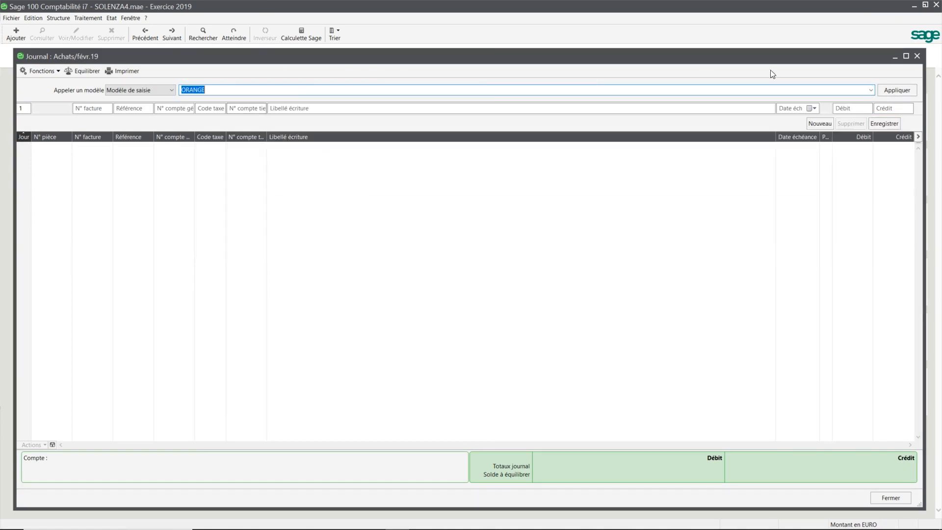
left_click(898, 90)
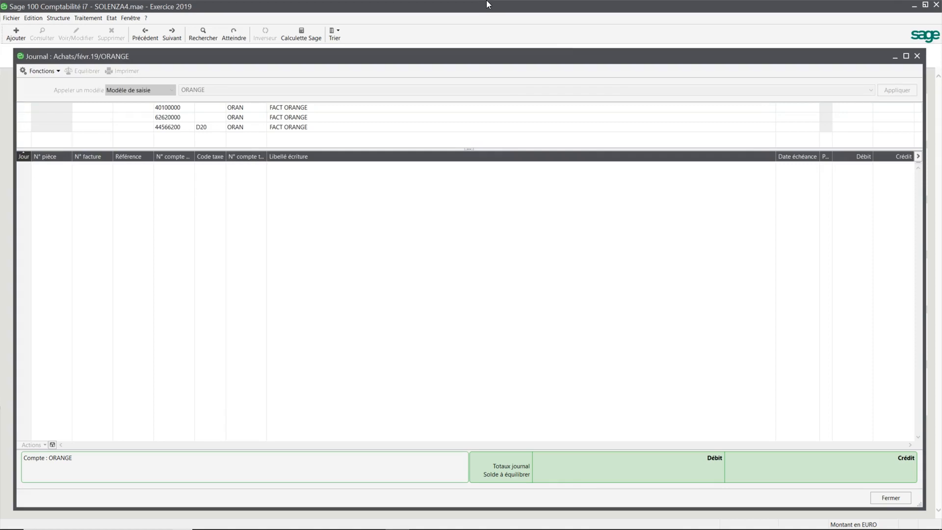
Step: Enter day 6 and invoice number 456 on the supplier line of the templated entry
type("6")
key("Tab")
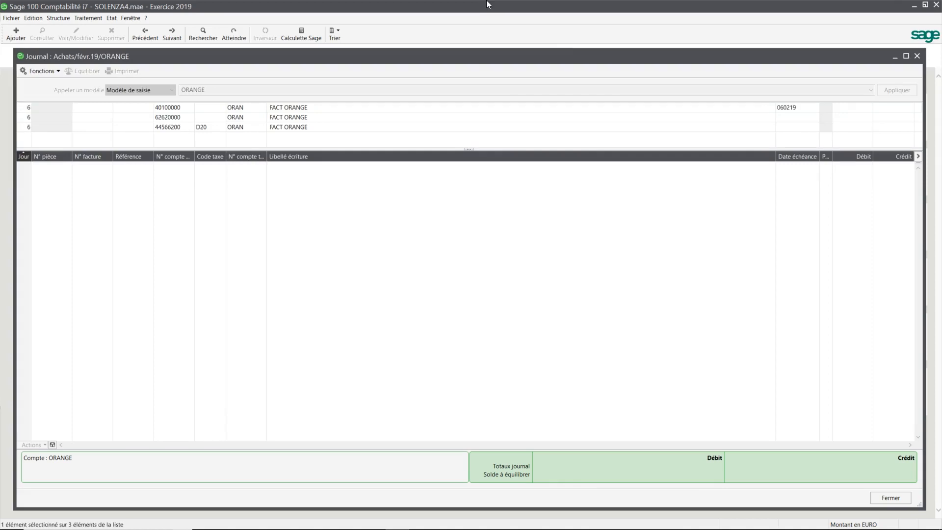
type("456")
key("Tab")
left_click(74, 126)
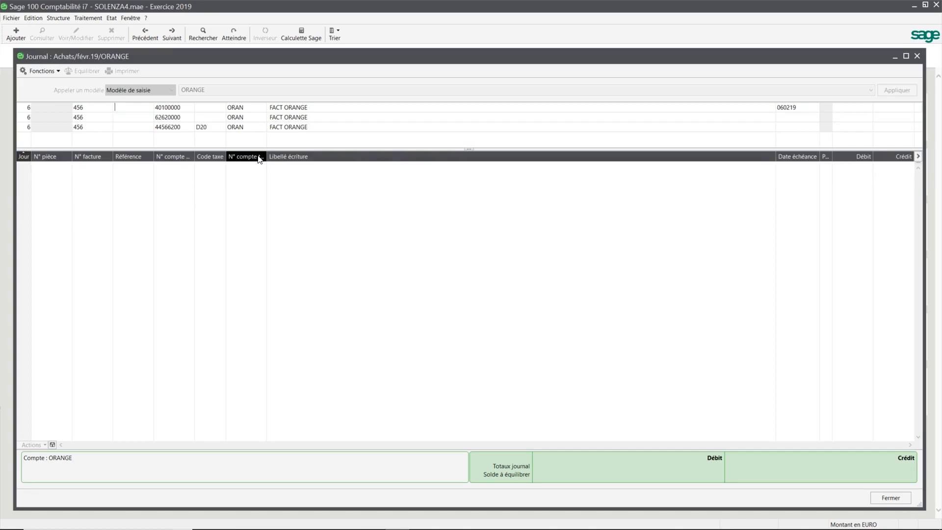
Step: Enter orange as the supplier line's reference and 300 as its credit amount
type("orange")
key("Return")
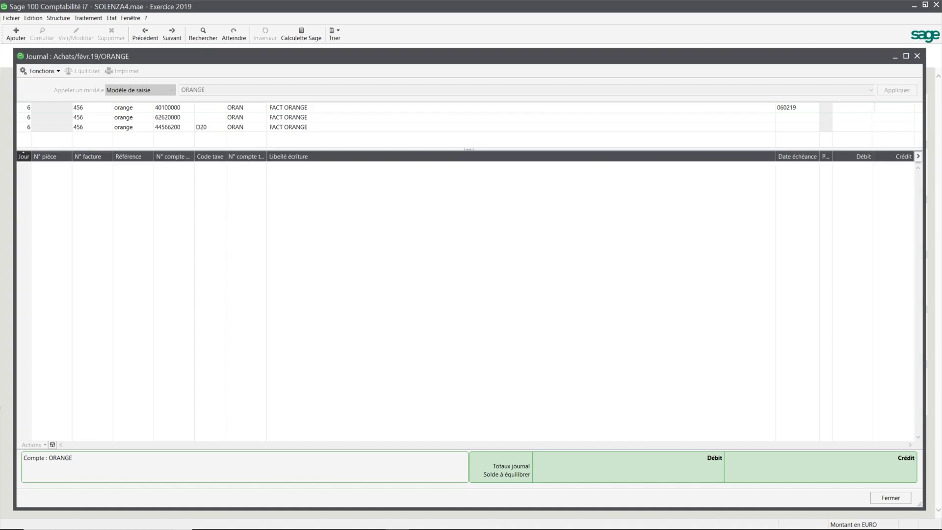
type("300")
key("Return")
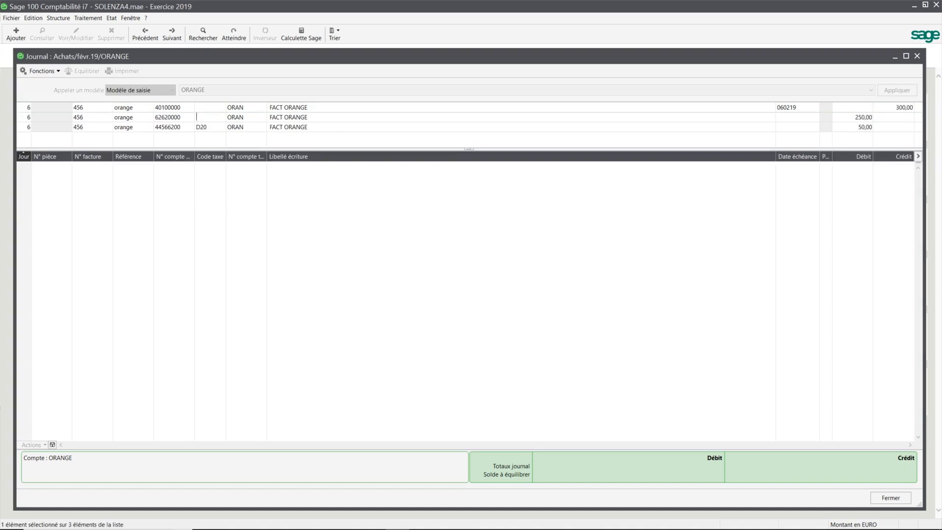